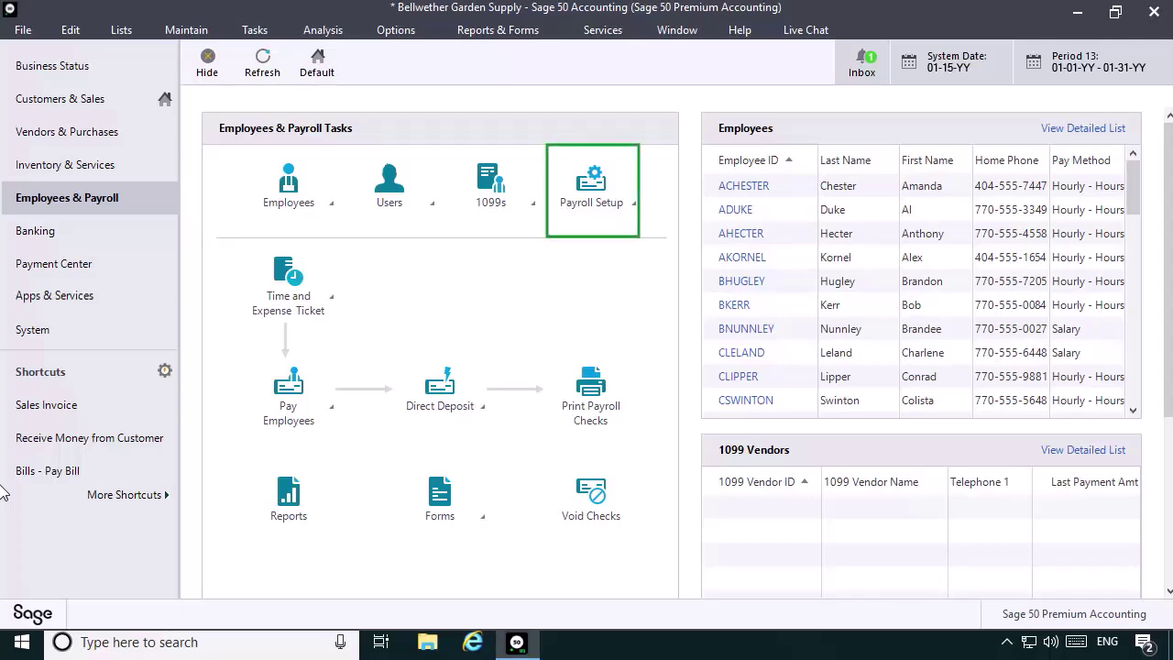
Step: Review the GASUI formula in the user-maintained payroll formulas, and close the formula window
click(591, 188)
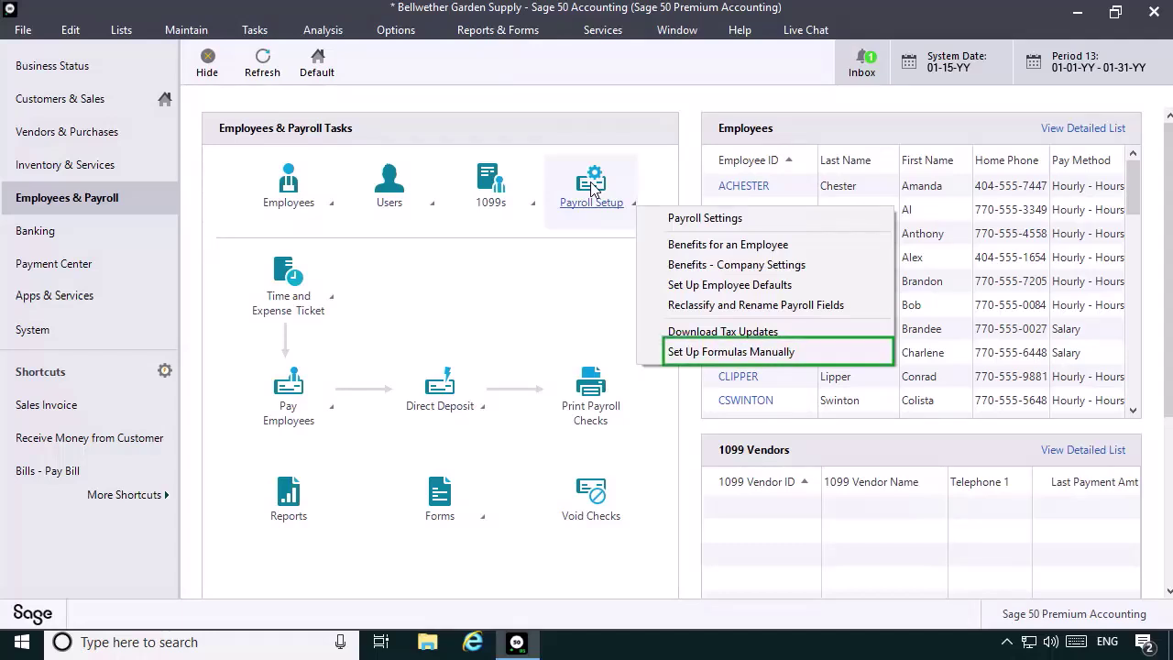
click(704, 352)
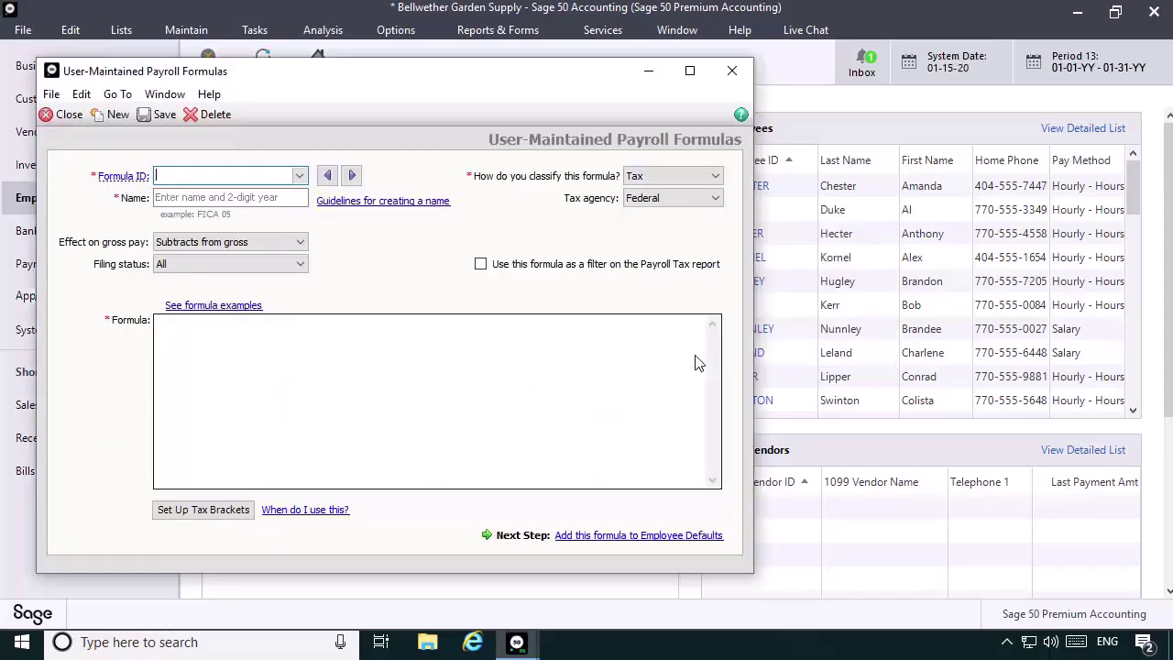
click(299, 175)
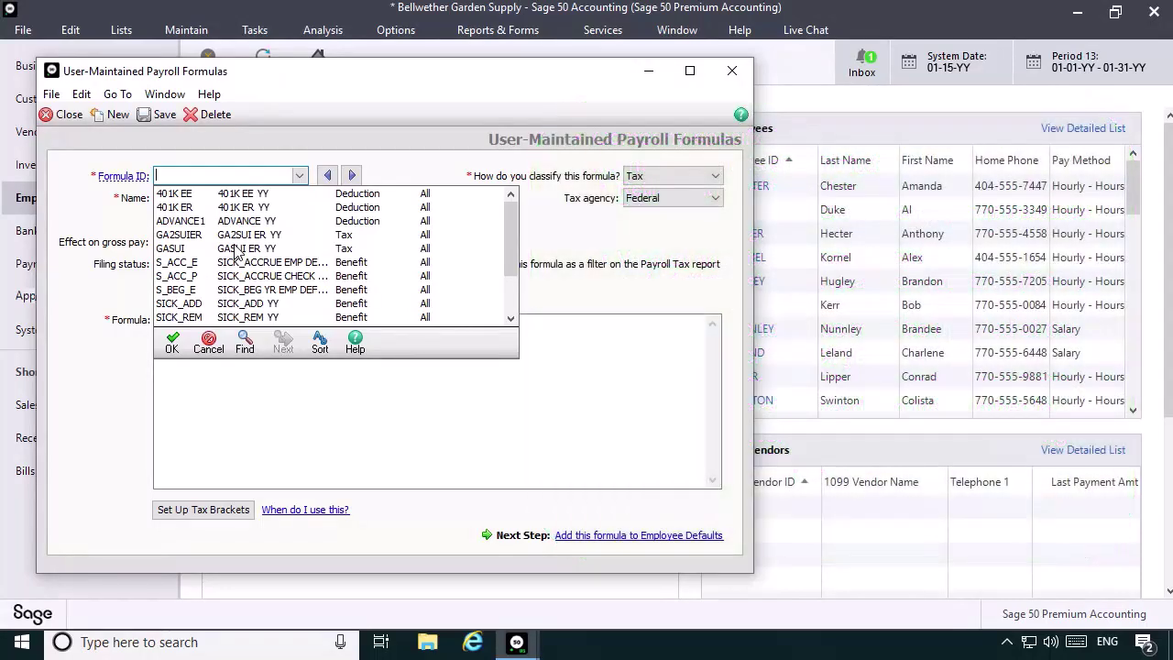
click(234, 249)
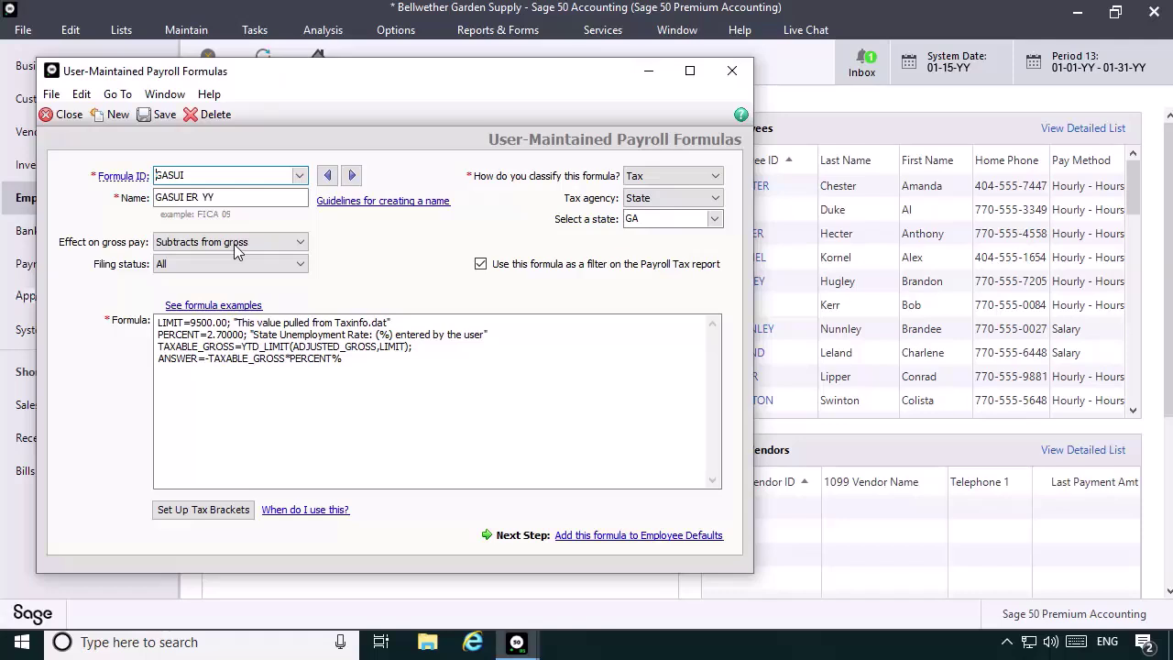
click(46, 115)
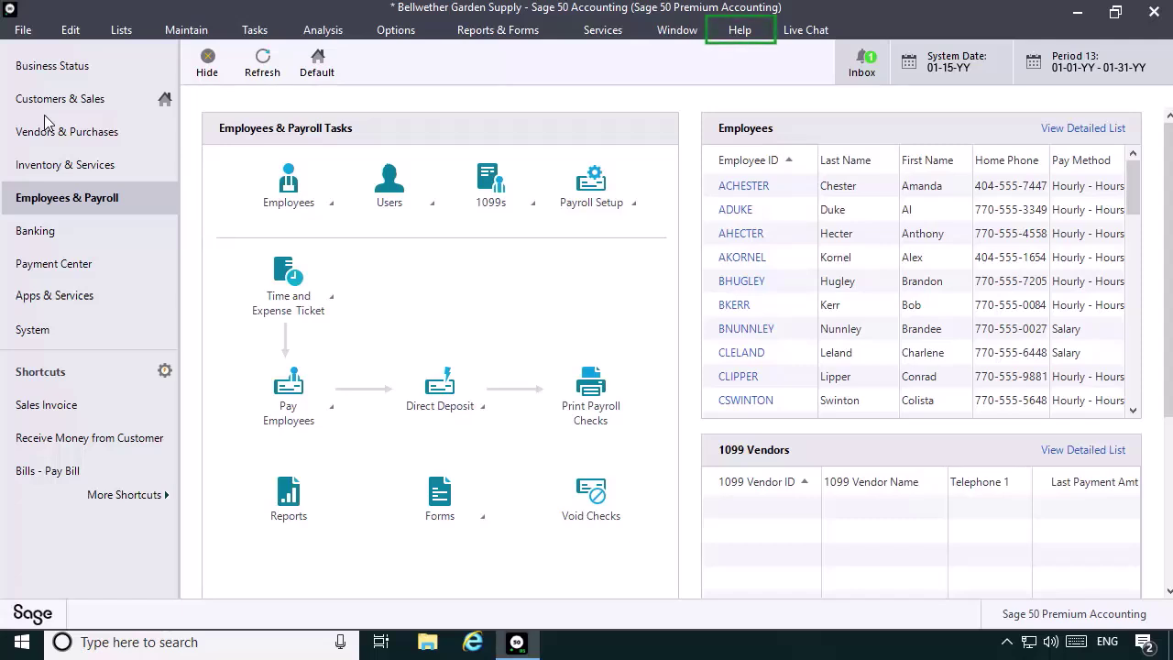
Step: View the program's version information to examine the installed tax service, and dismiss it
click(740, 31)
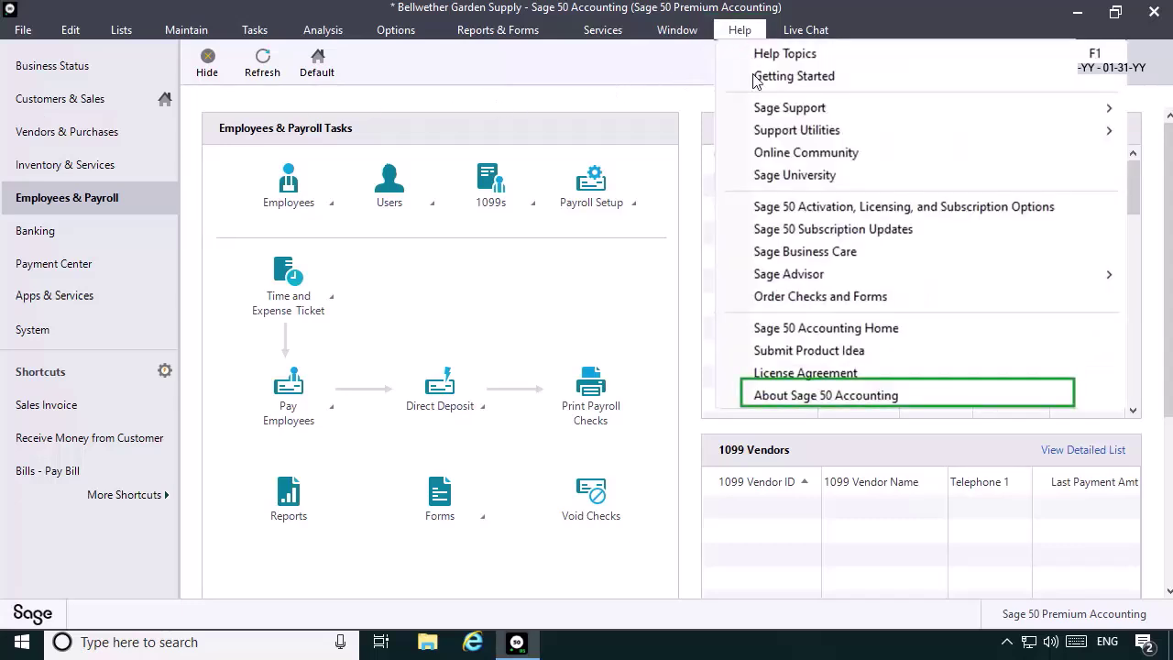
click(764, 395)
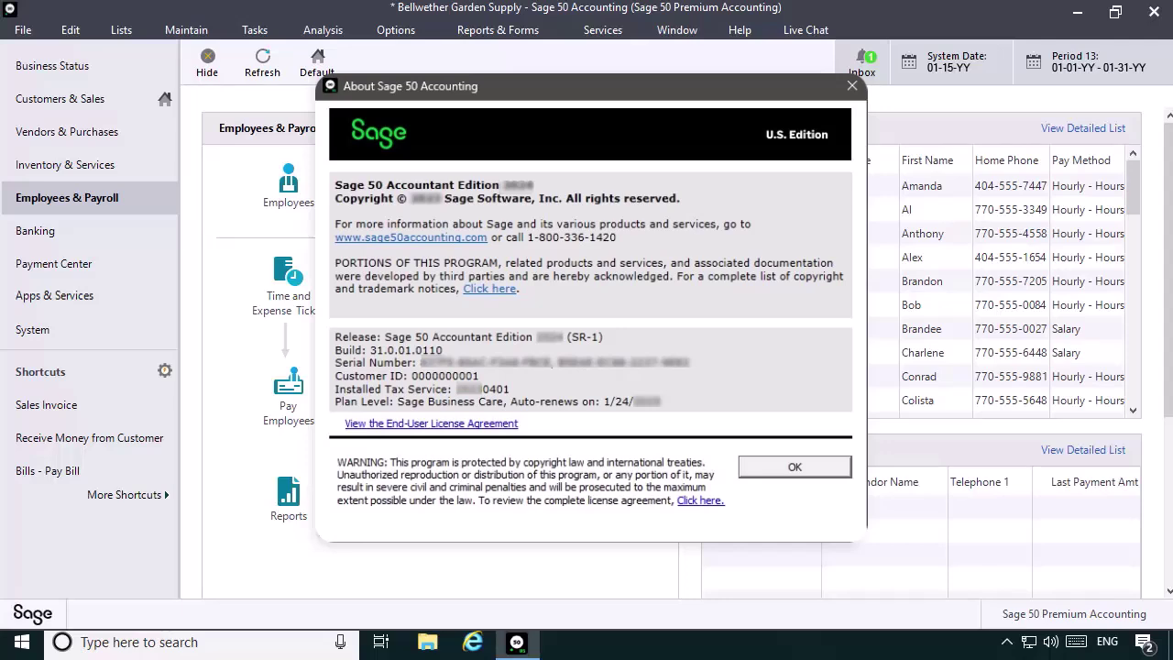
key(Return)
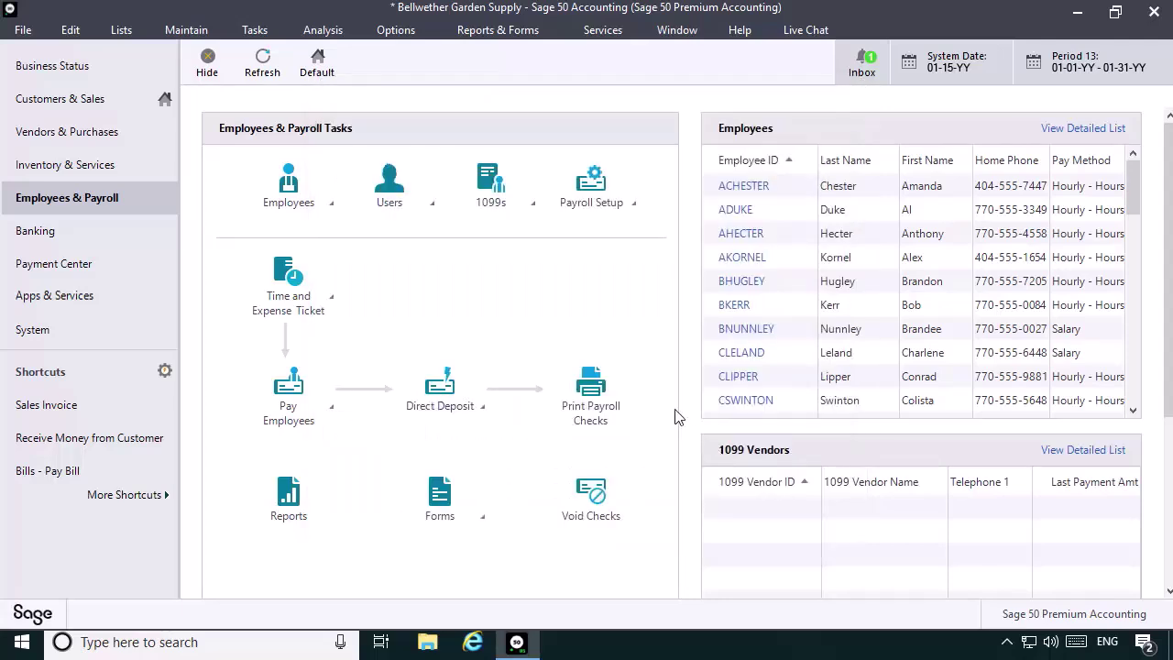
Step: Check online for Sage 50 updates
click(602, 30)
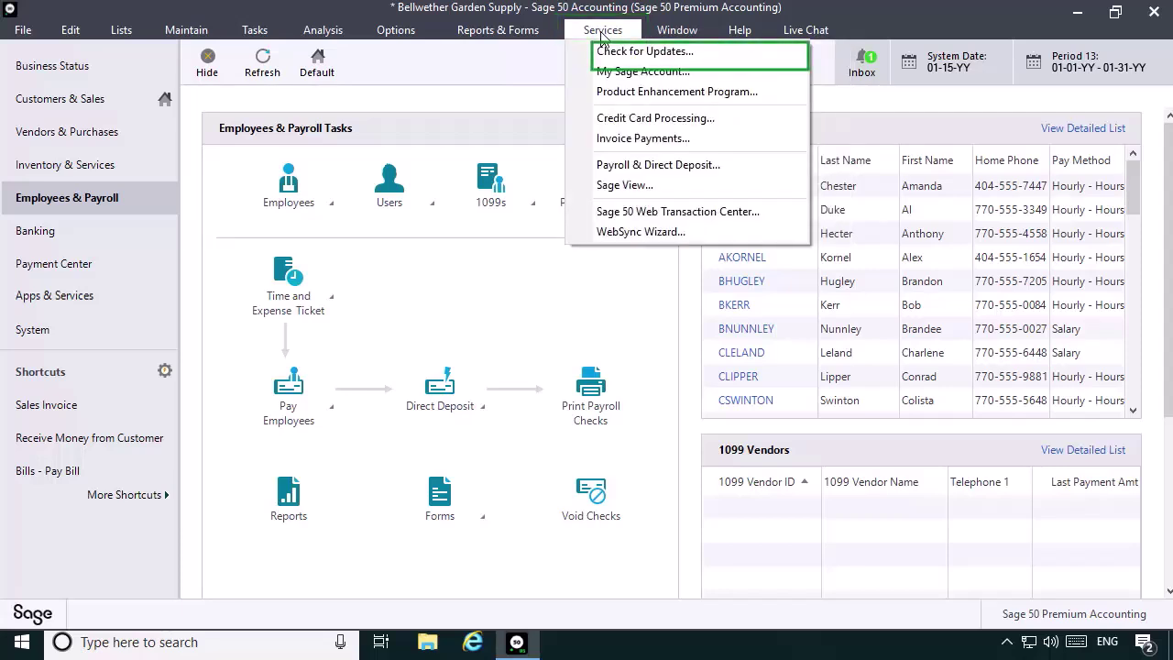
click(645, 51)
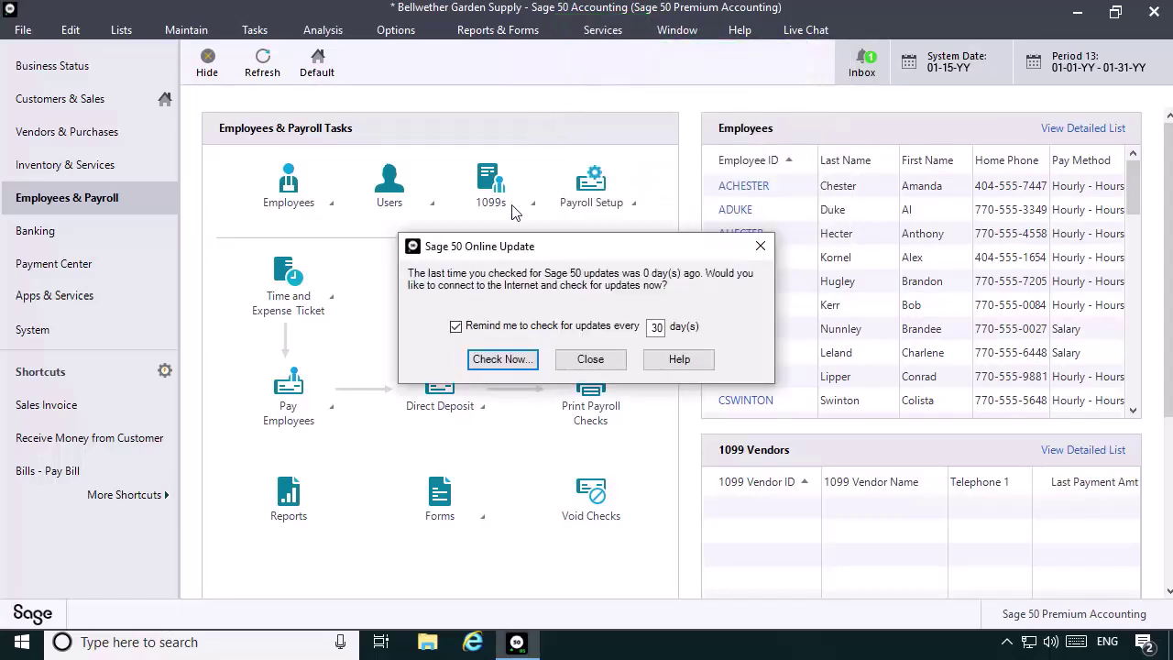
click(502, 359)
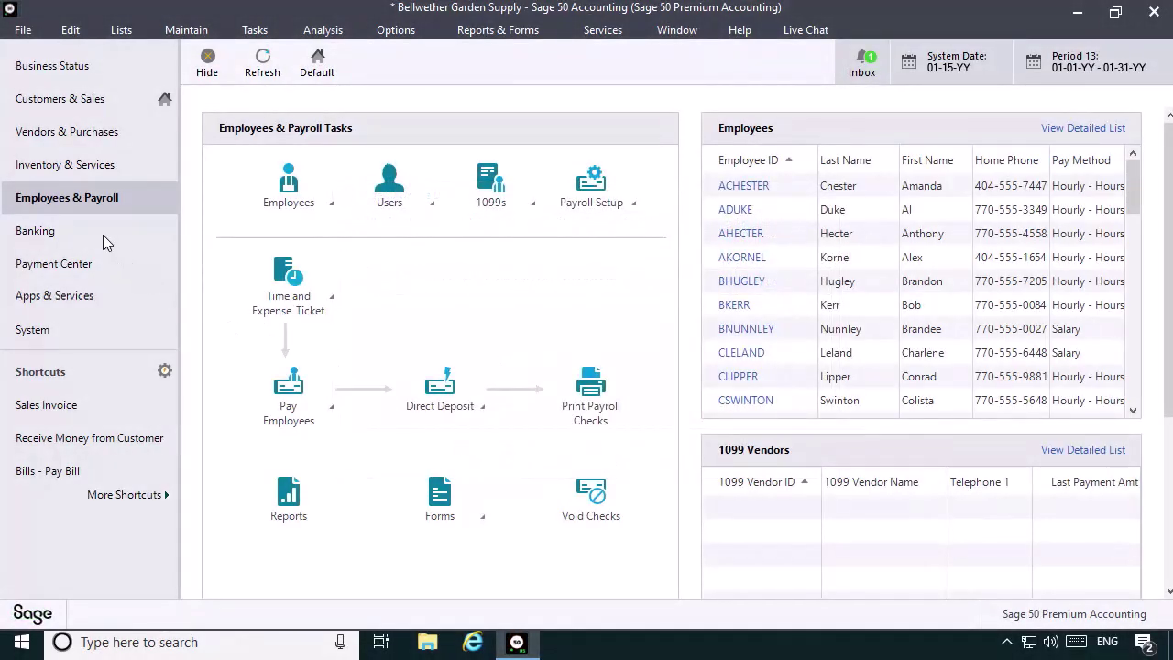
Step: Back up the company data to the 20YY folder as Bellwether Garden Supply-0115YY.ptb
click(27, 30)
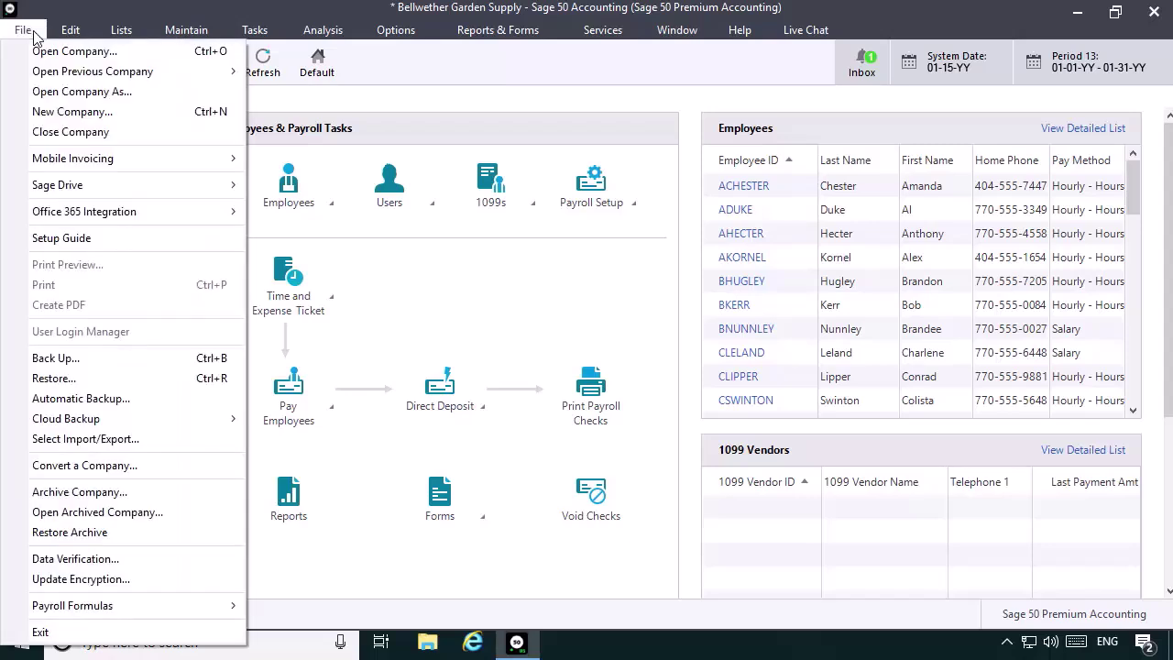
click(55, 359)
click(461, 407)
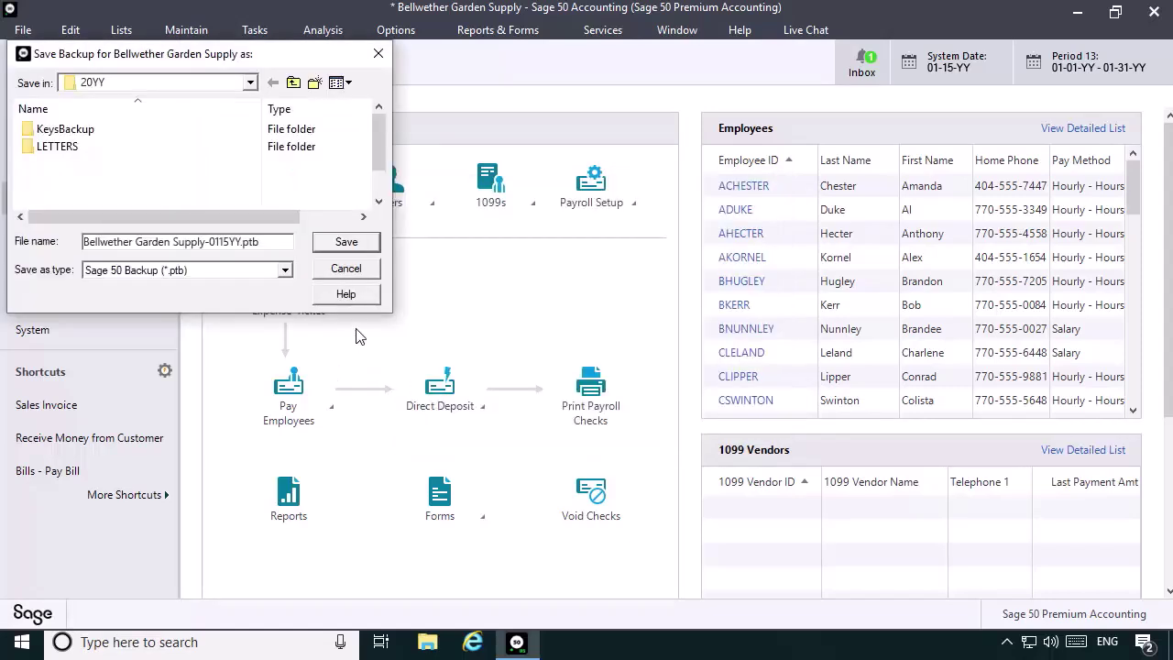
click(346, 242)
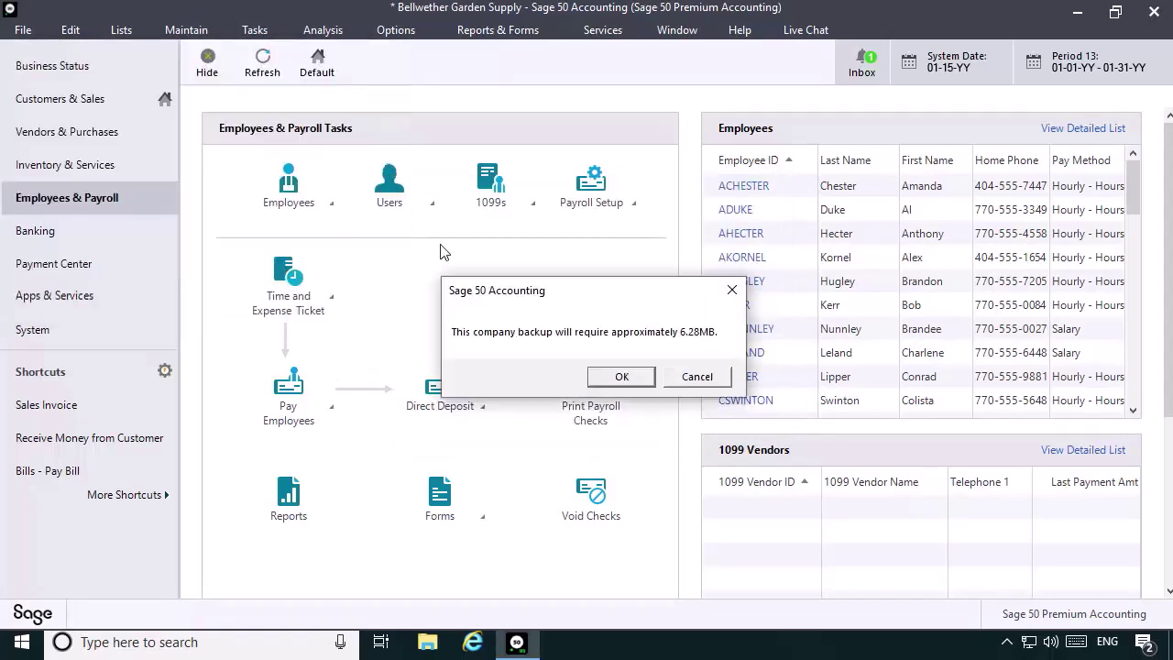
click(608, 381)
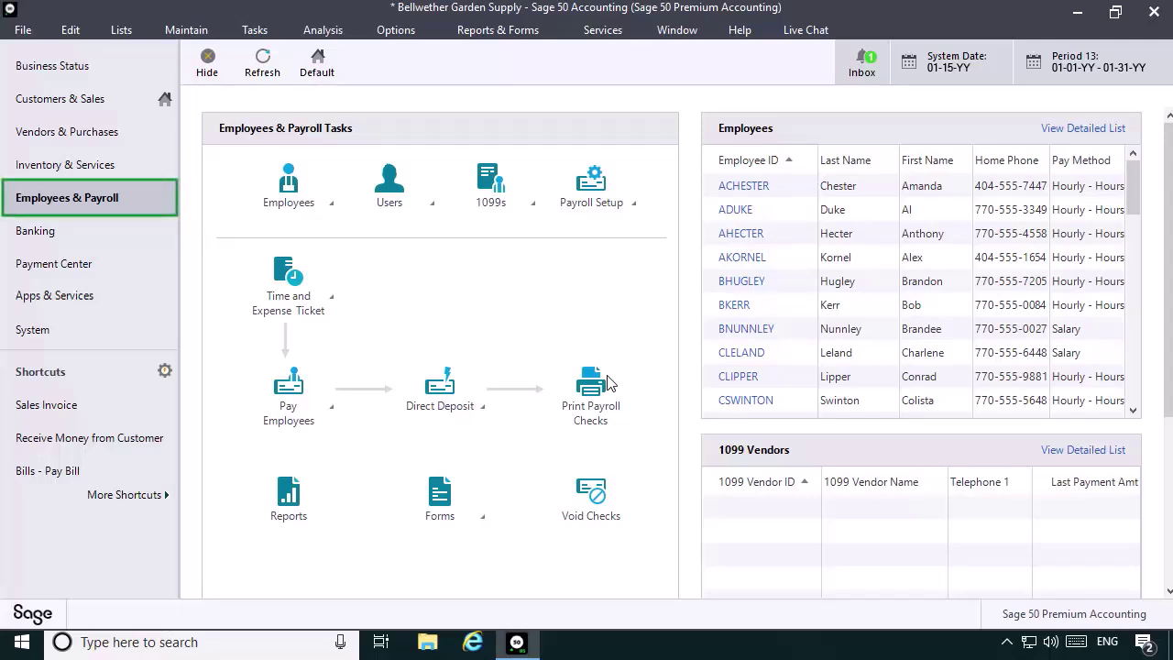
Step: Enter payroll for one employee, selecting the first employee listed, and continue with Update formulas now
click(289, 390)
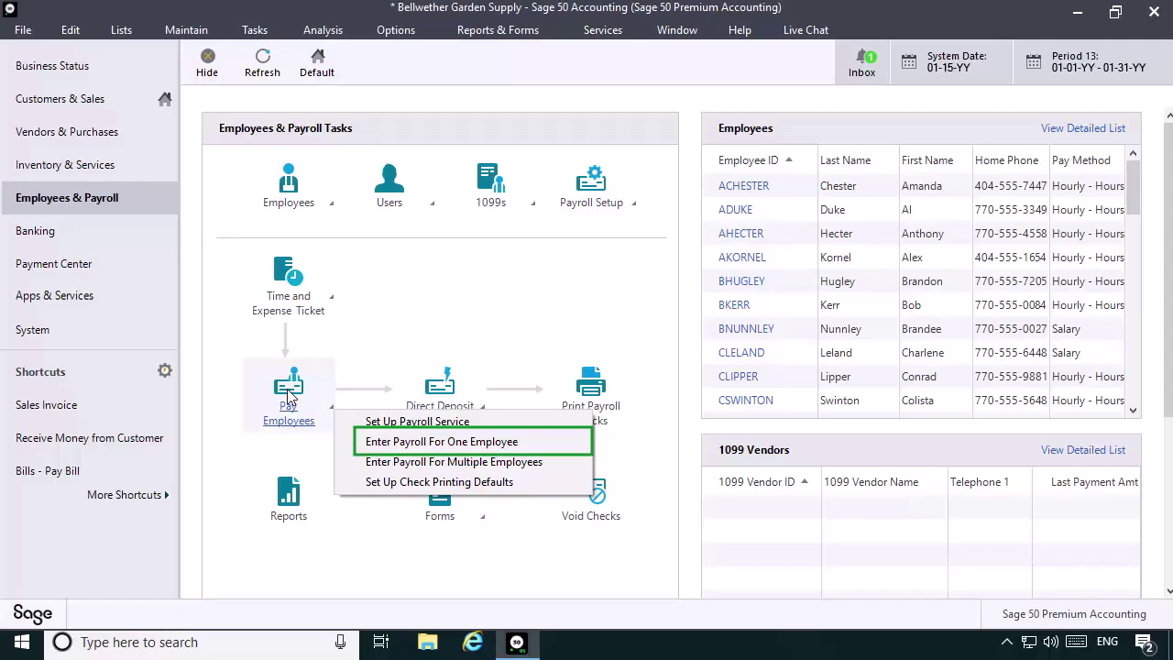
click(381, 443)
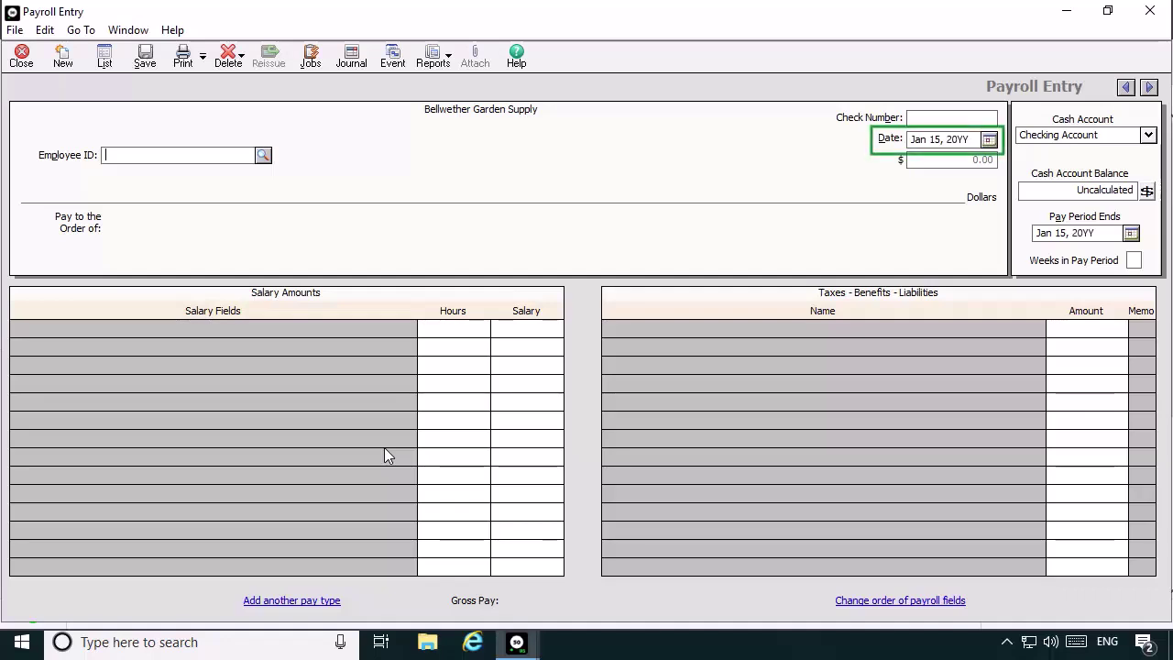
click(264, 154)
double_click(163, 172)
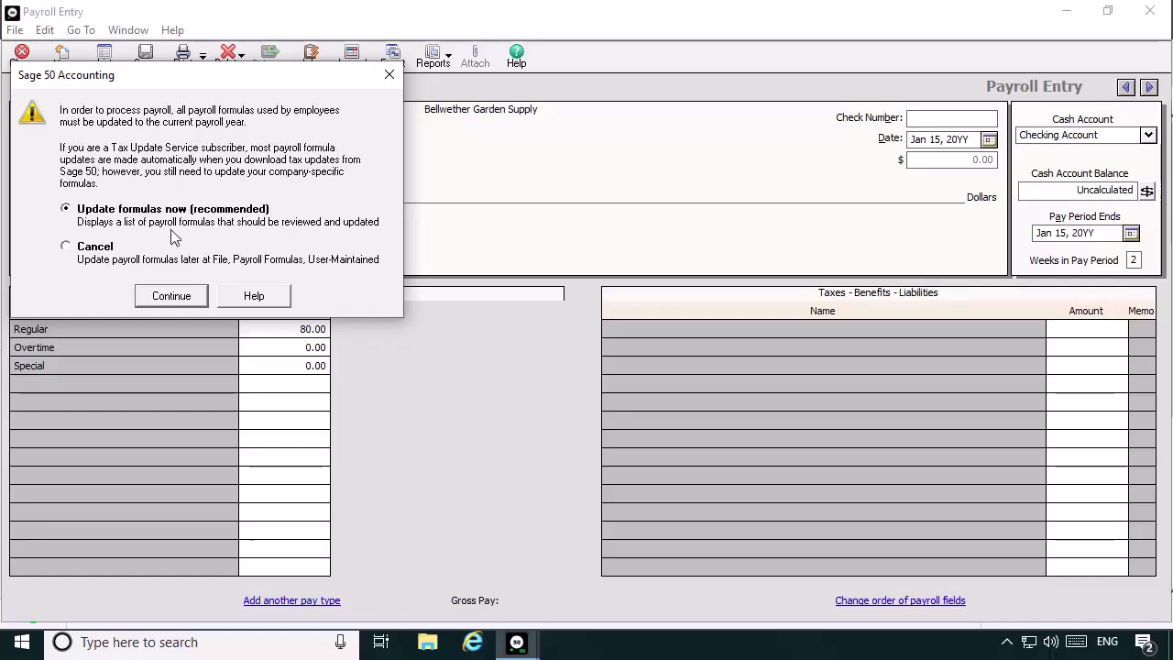
click(174, 297)
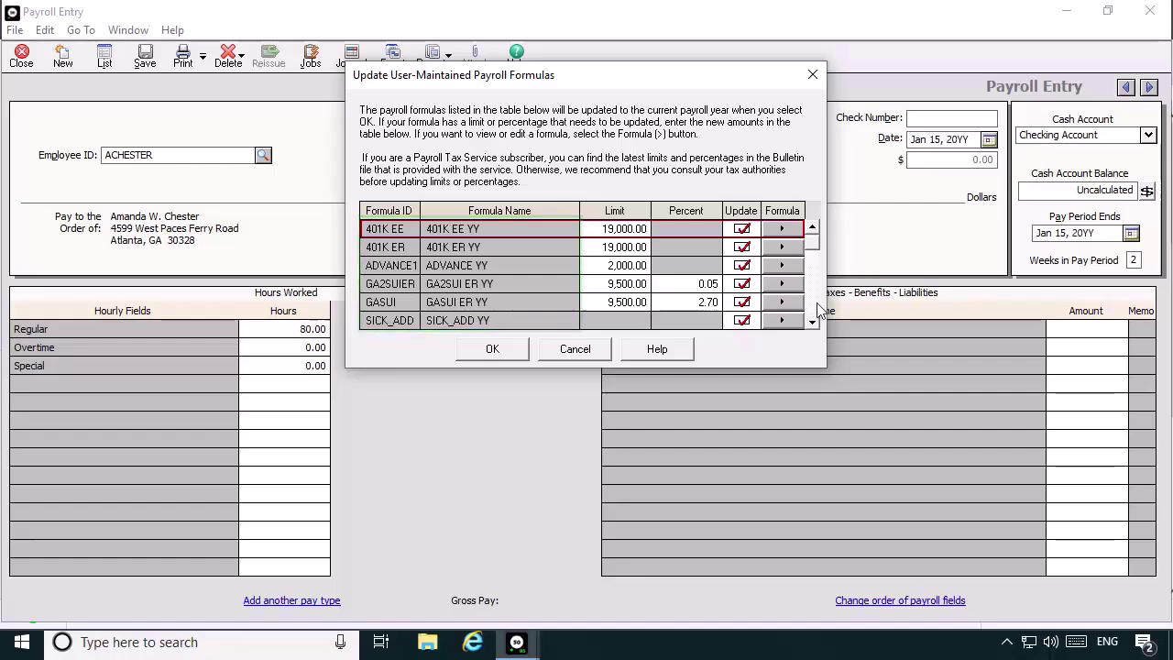
Step: Set the percent of the GA2SUIER formula to 0.06 in the list of formulas to update
scroll(819, 307, down, 1)
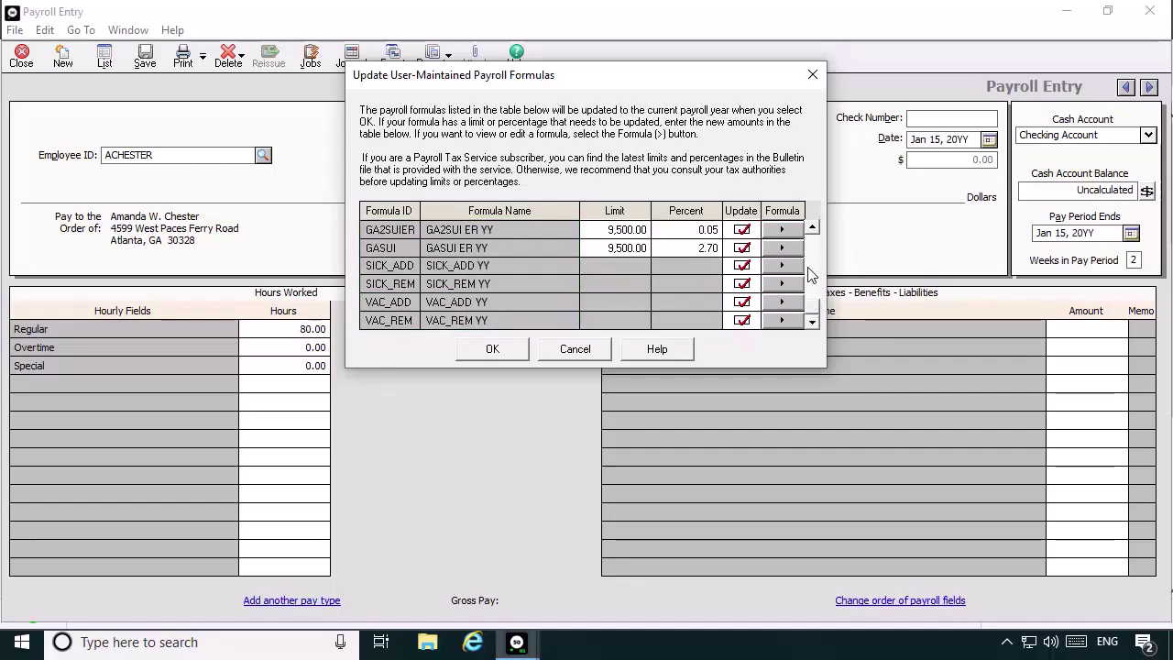
scroll(811, 275, up, 1)
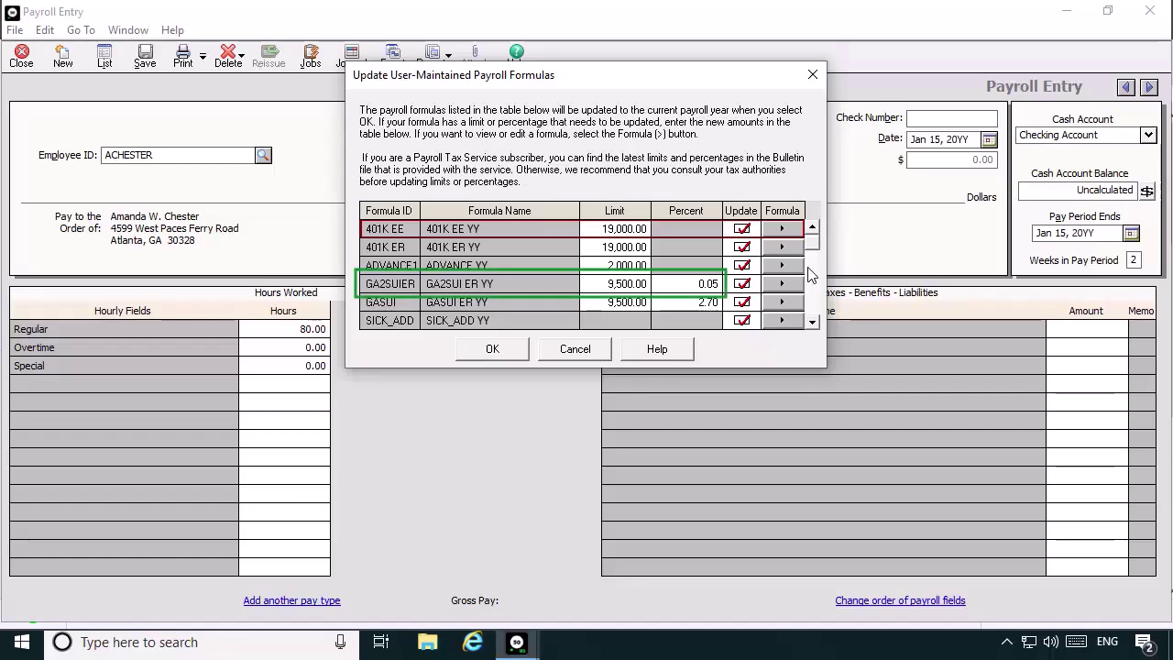
click(699, 284)
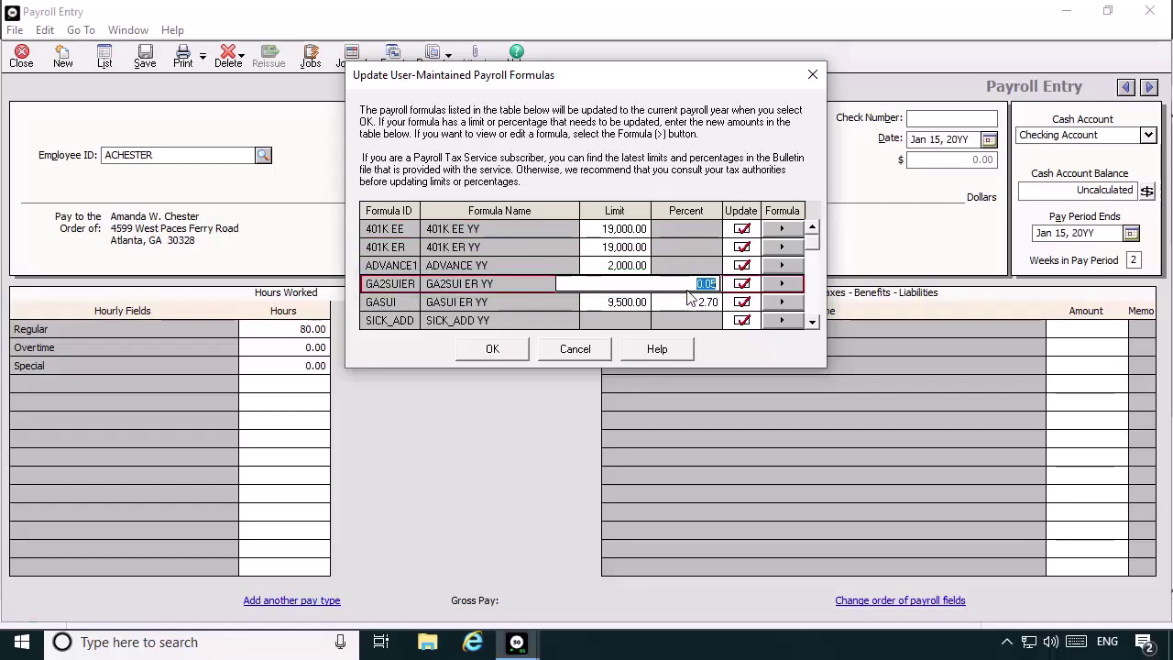
text(0.06)
key(Return)
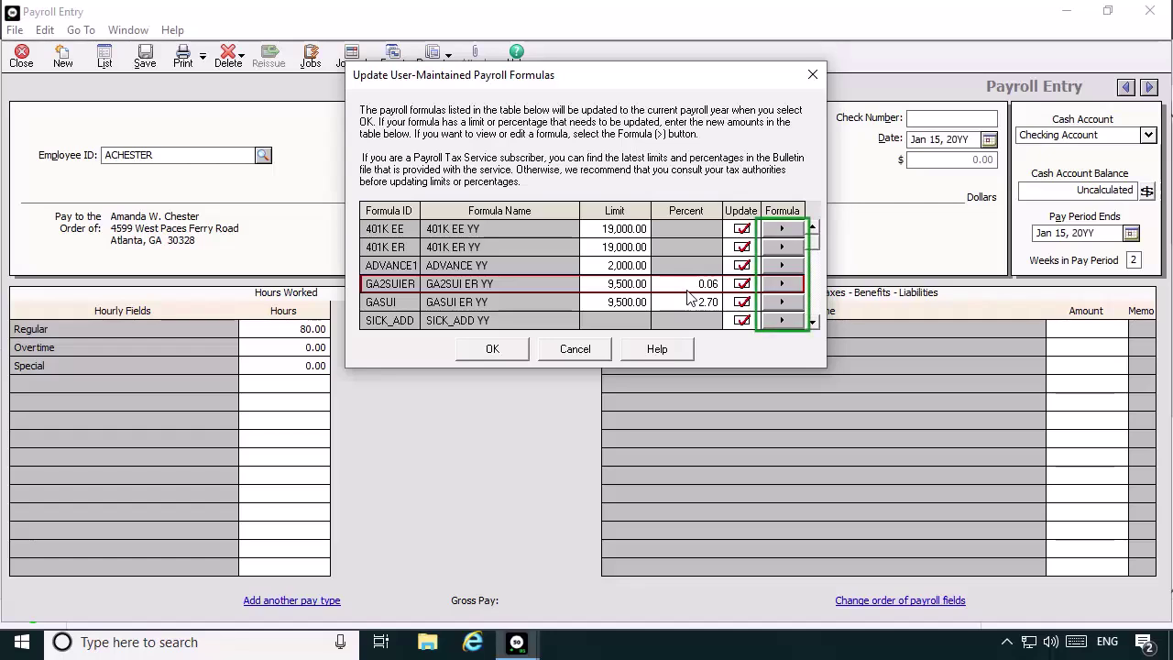
Step: Review the detailed GA2SUIER formula, and update all the checked payroll formulas to the current payroll year
click(782, 284)
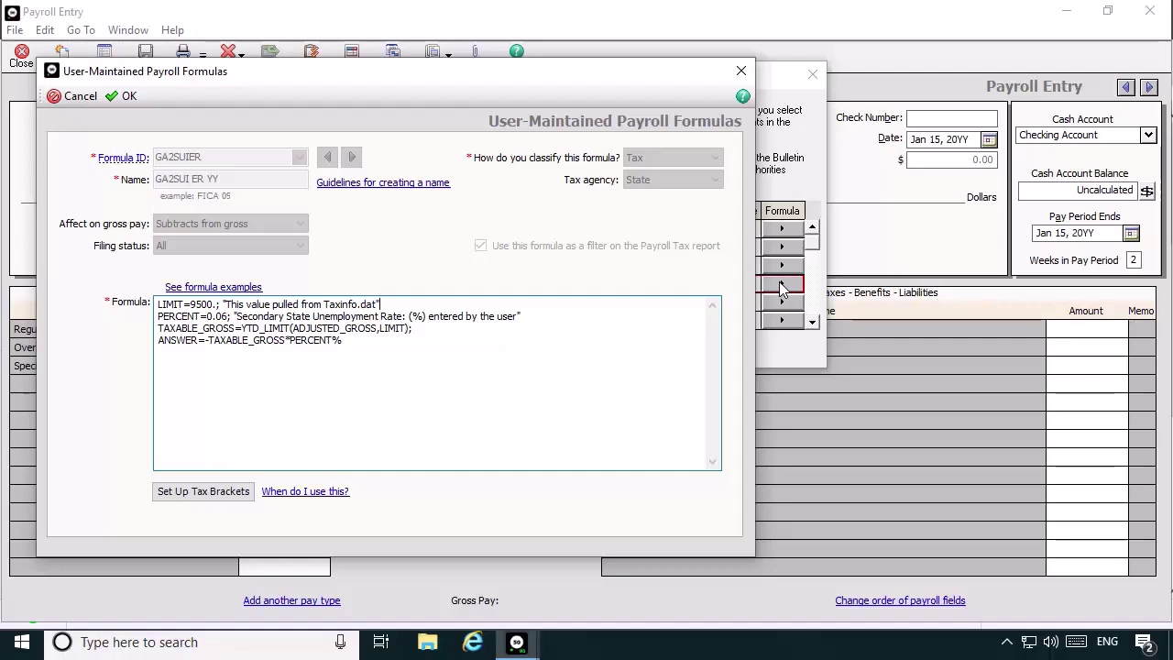
click(742, 71)
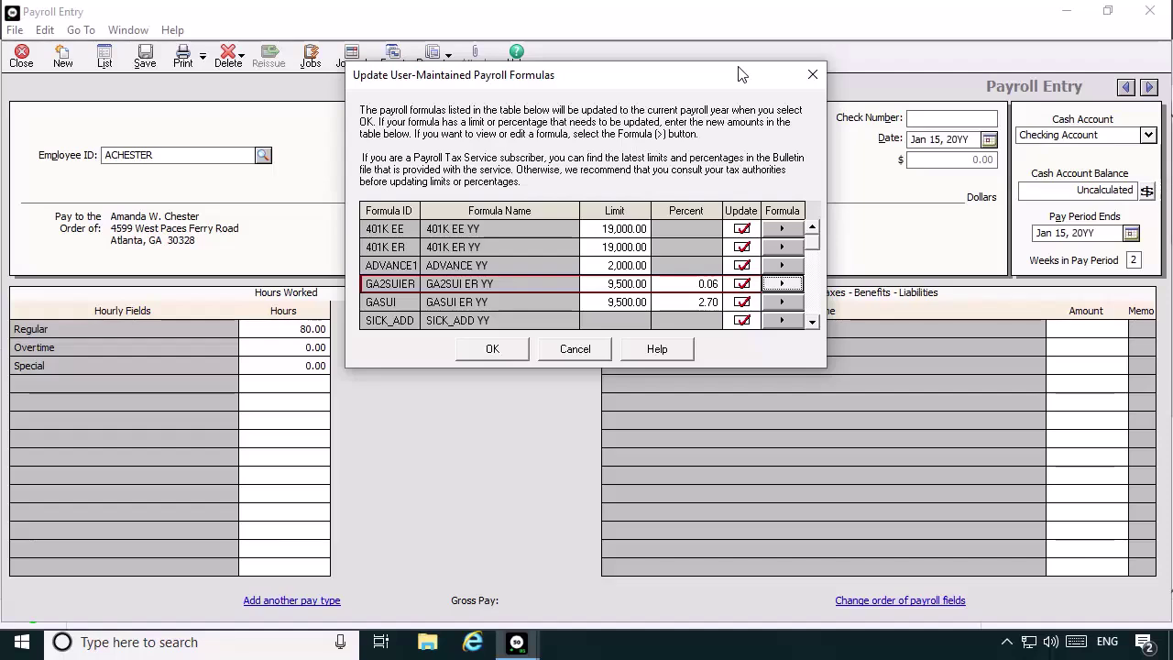
click(490, 350)
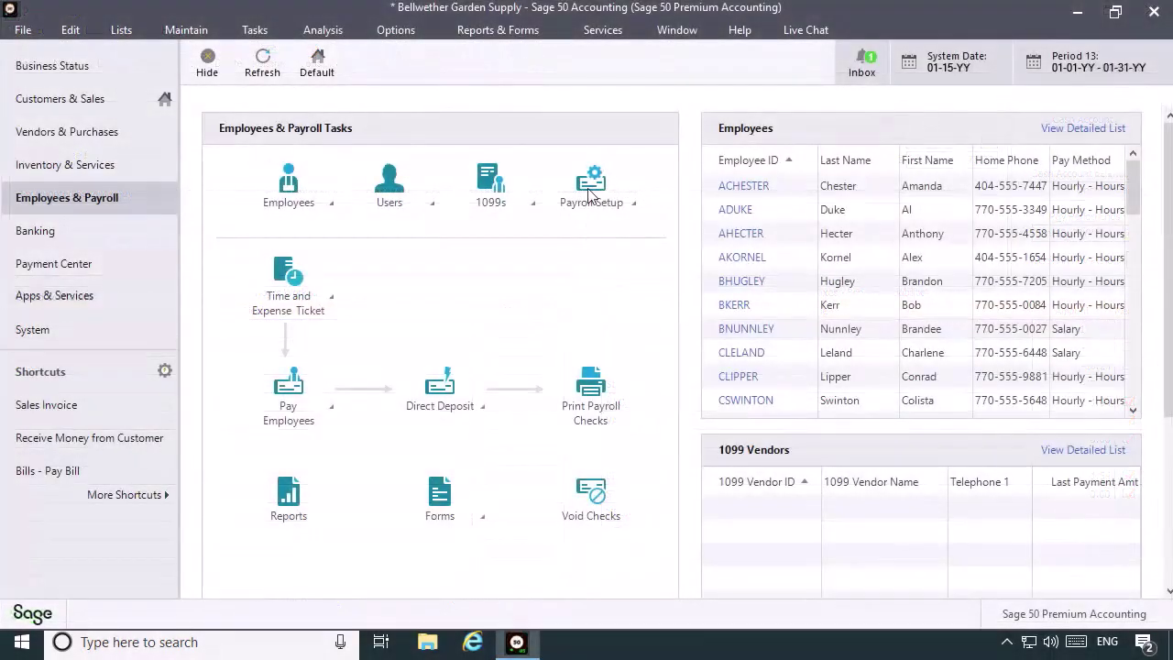
Step: Open the GASUI1 formula from the user-maintained payroll formulas to examine it
click(635, 202)
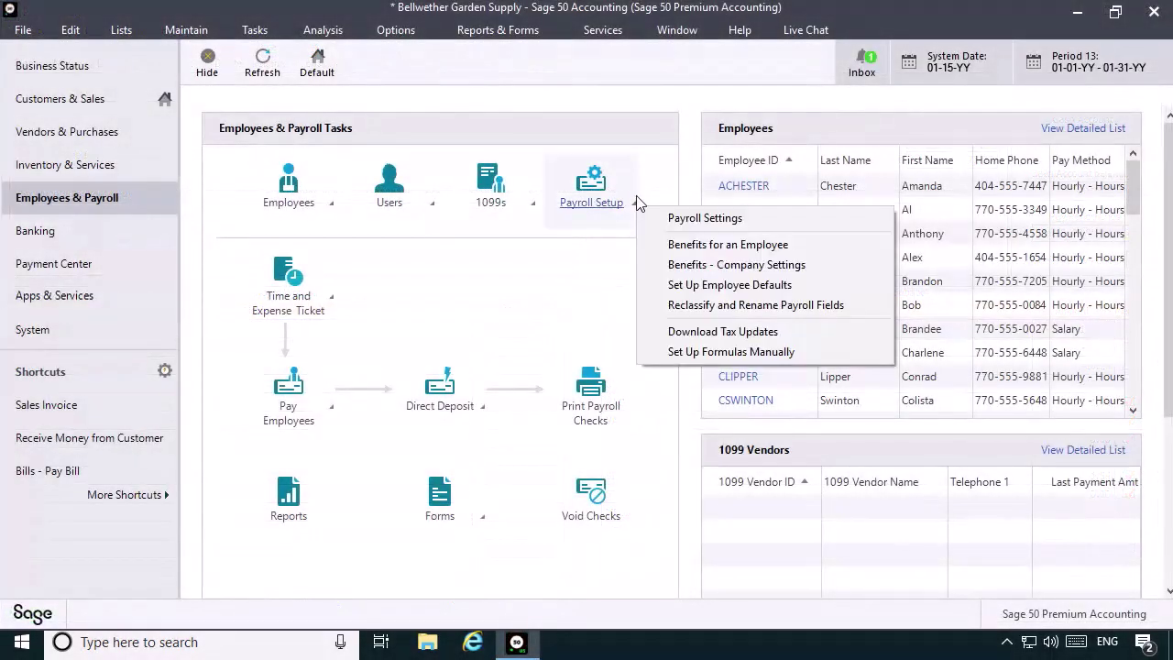
click(715, 352)
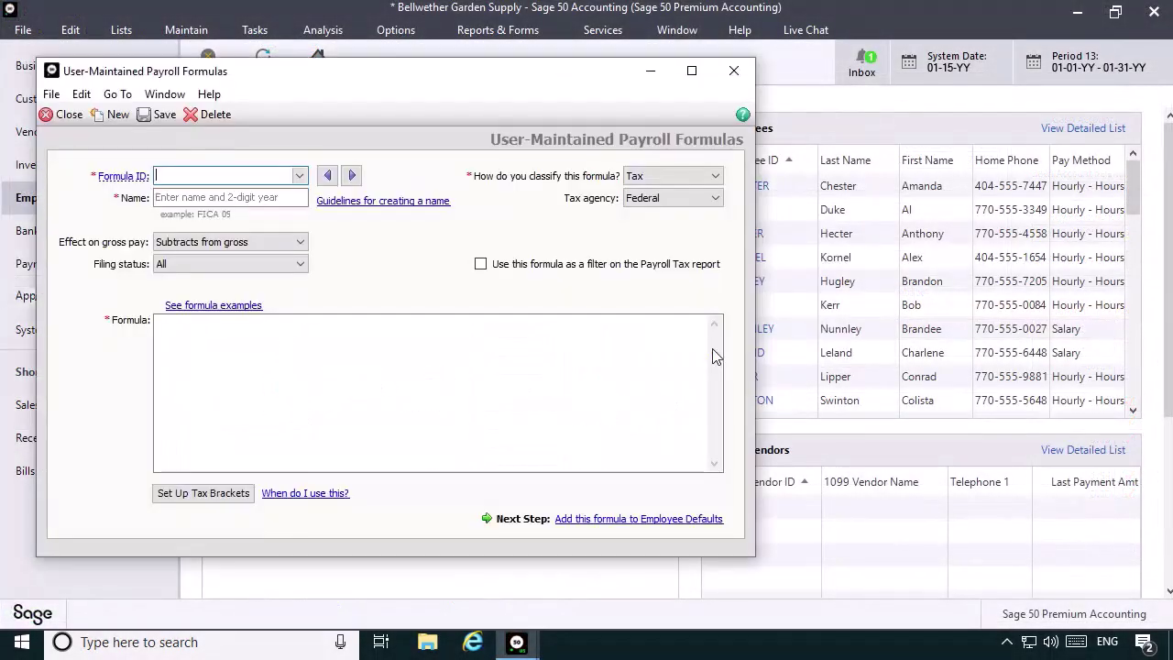
click(300, 176)
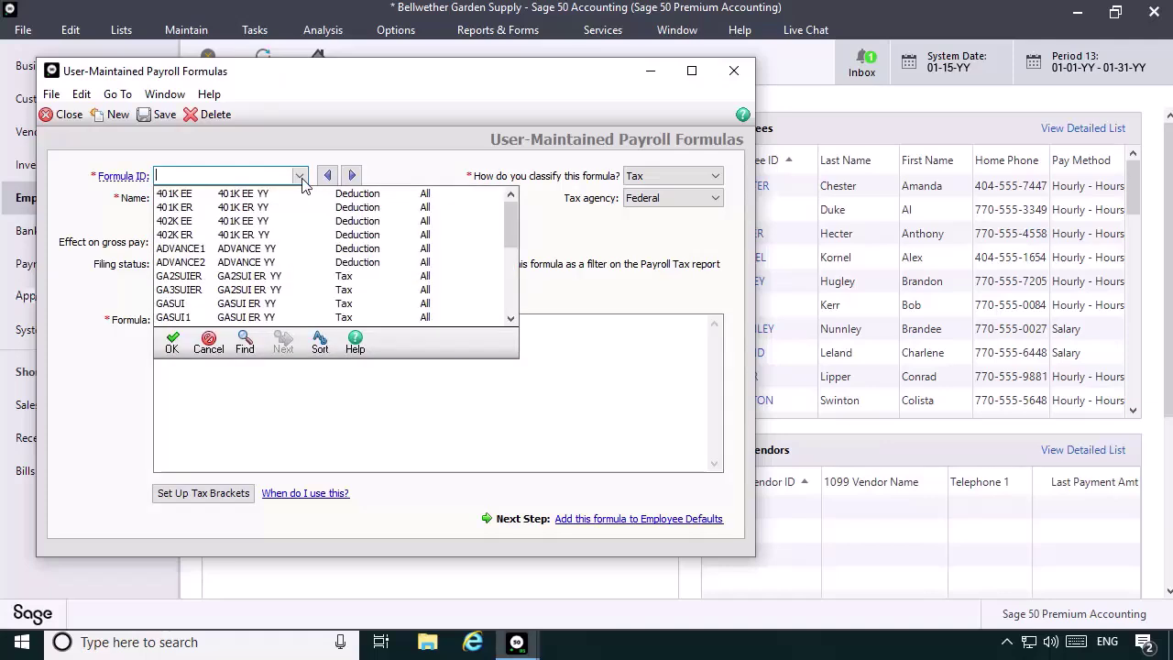
double_click(176, 318)
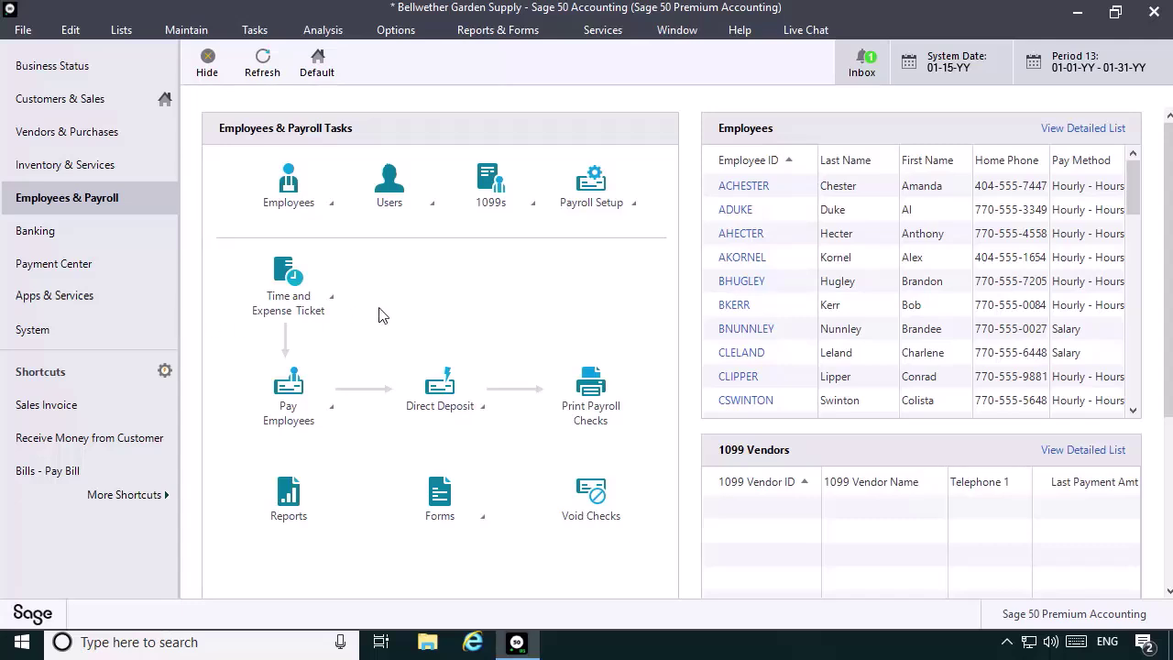
Step: Open the GASUI formula from the user-maintained payroll formulas and save a copy of it with the formula ID GASUI2
click(588, 183)
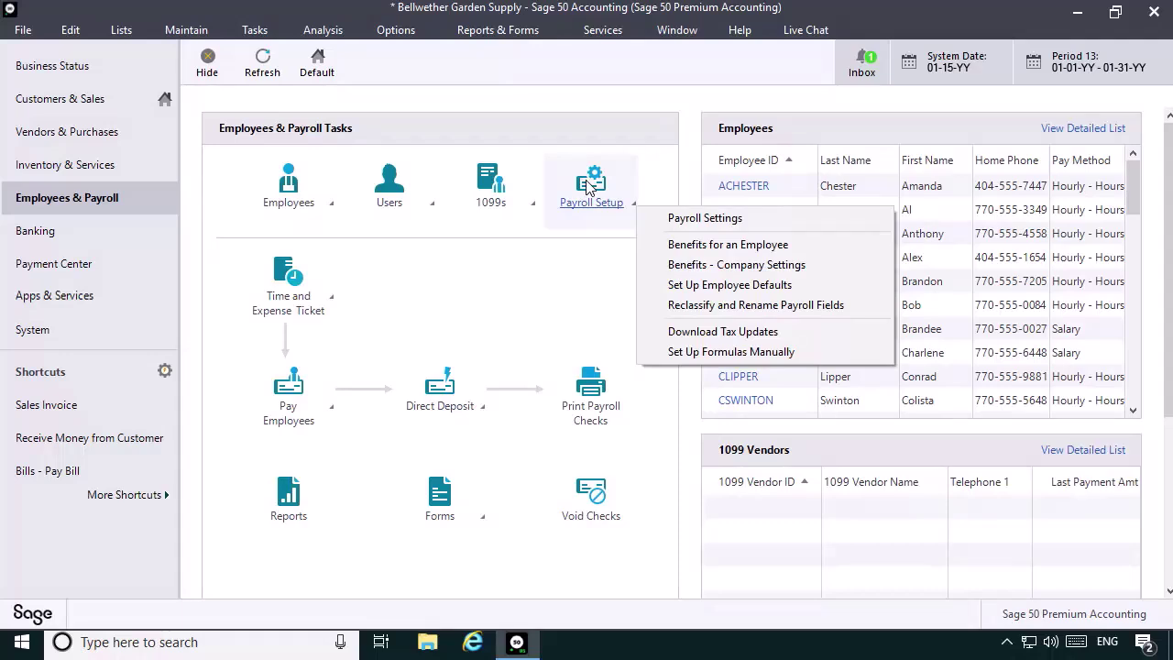
click(714, 357)
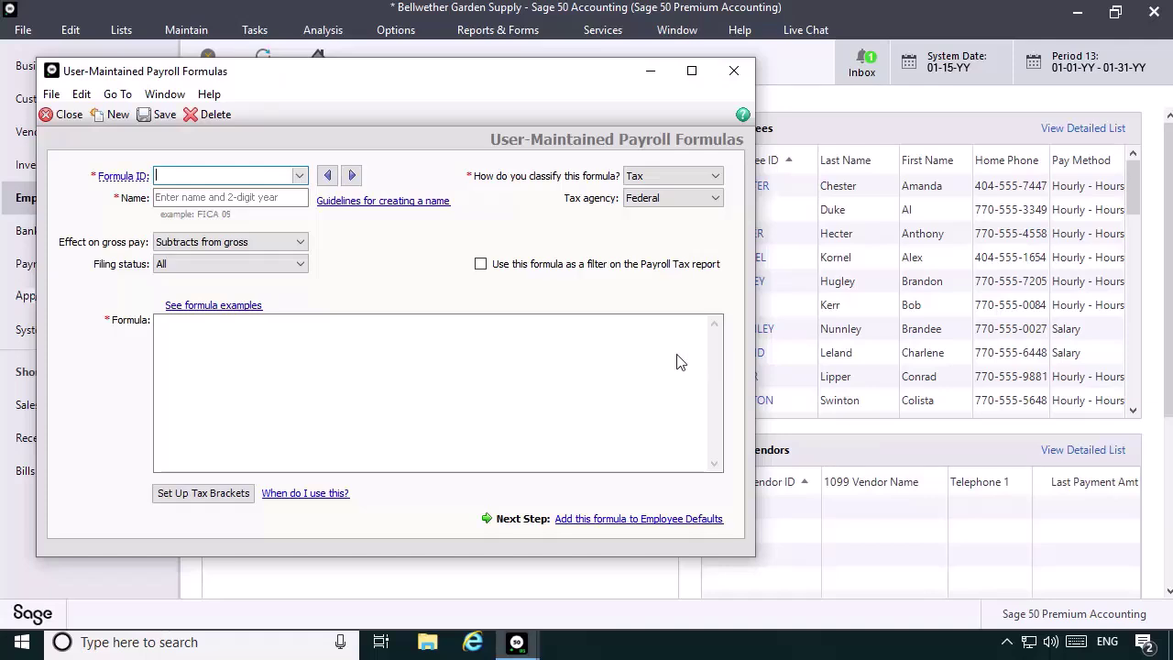
click(299, 176)
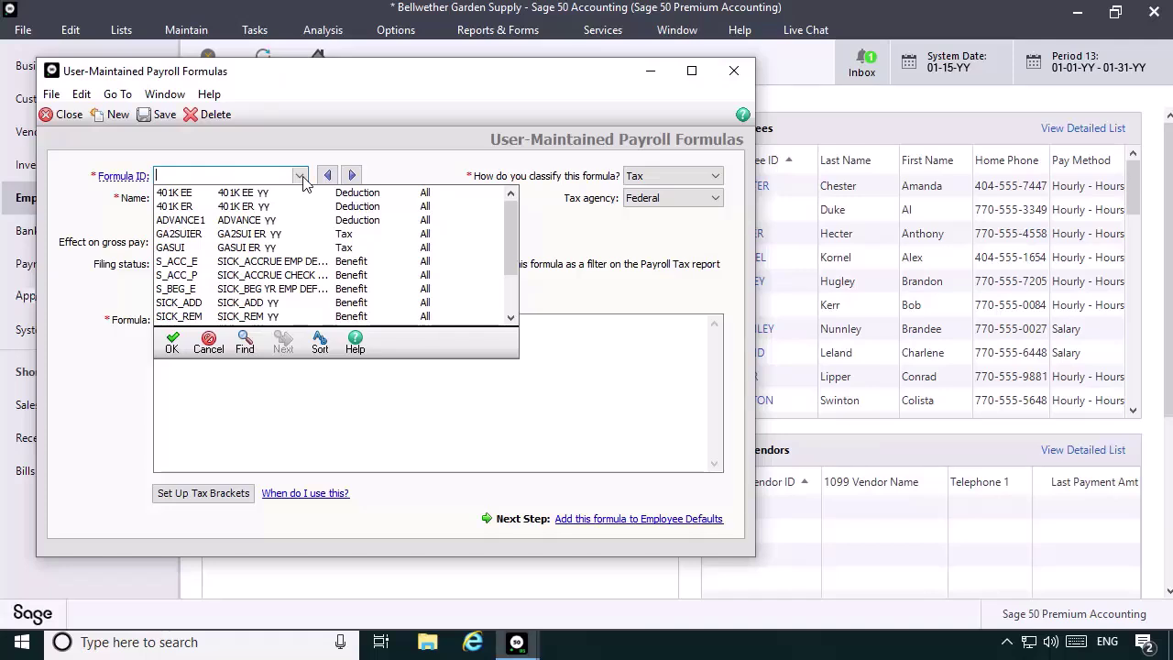
double_click(235, 249)
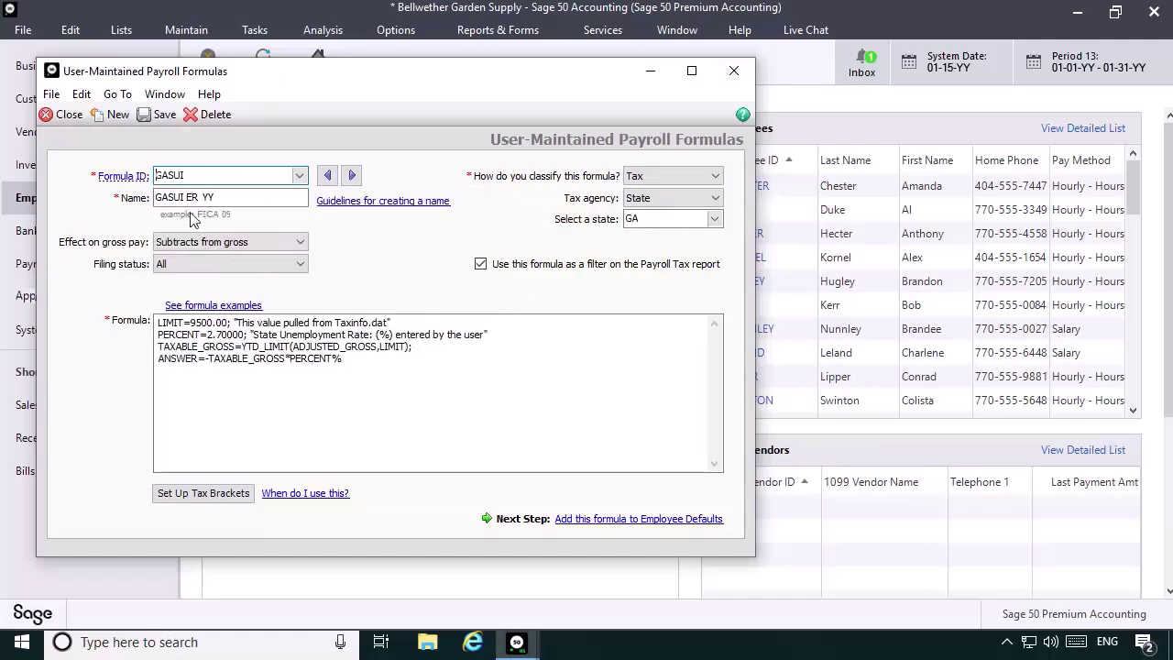
click(188, 175)
text(2)
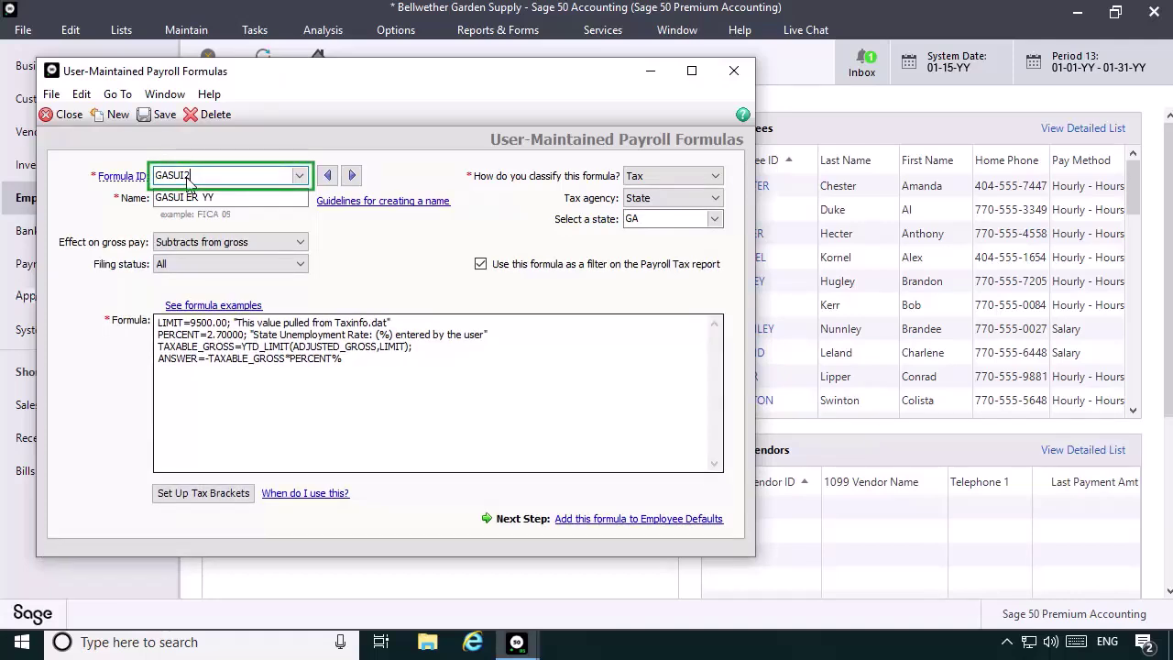
click(146, 117)
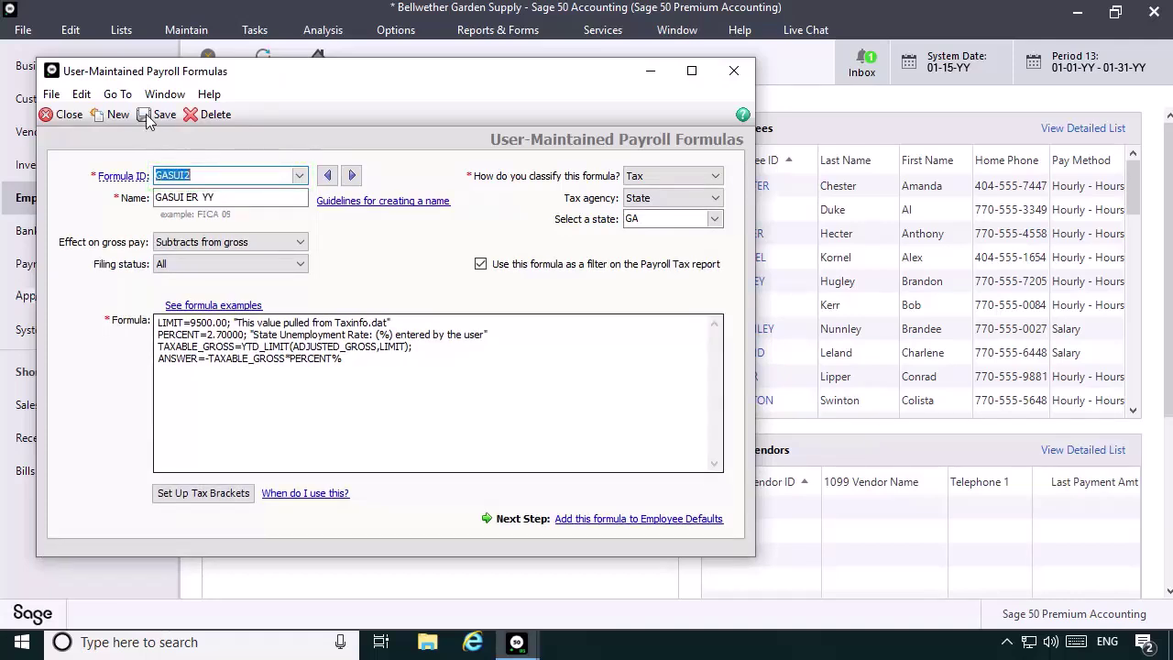
Step: Load the GASUI2 formula, set its PERCENT value to 2.85000, and save the formula
click(299, 175)
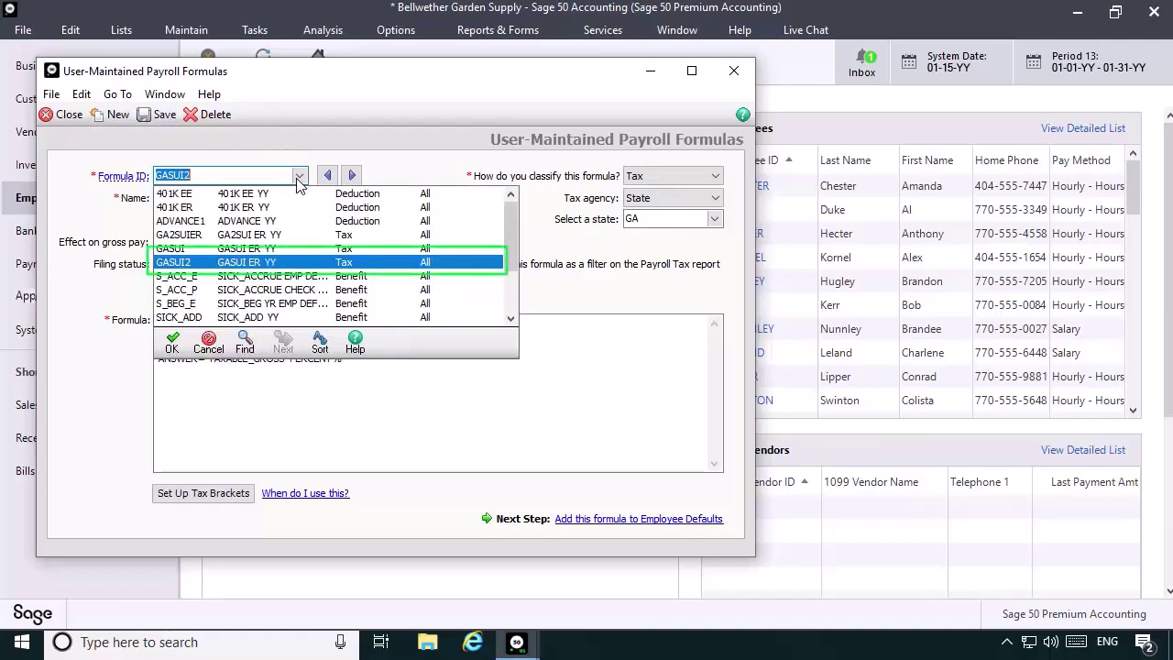
click(194, 263)
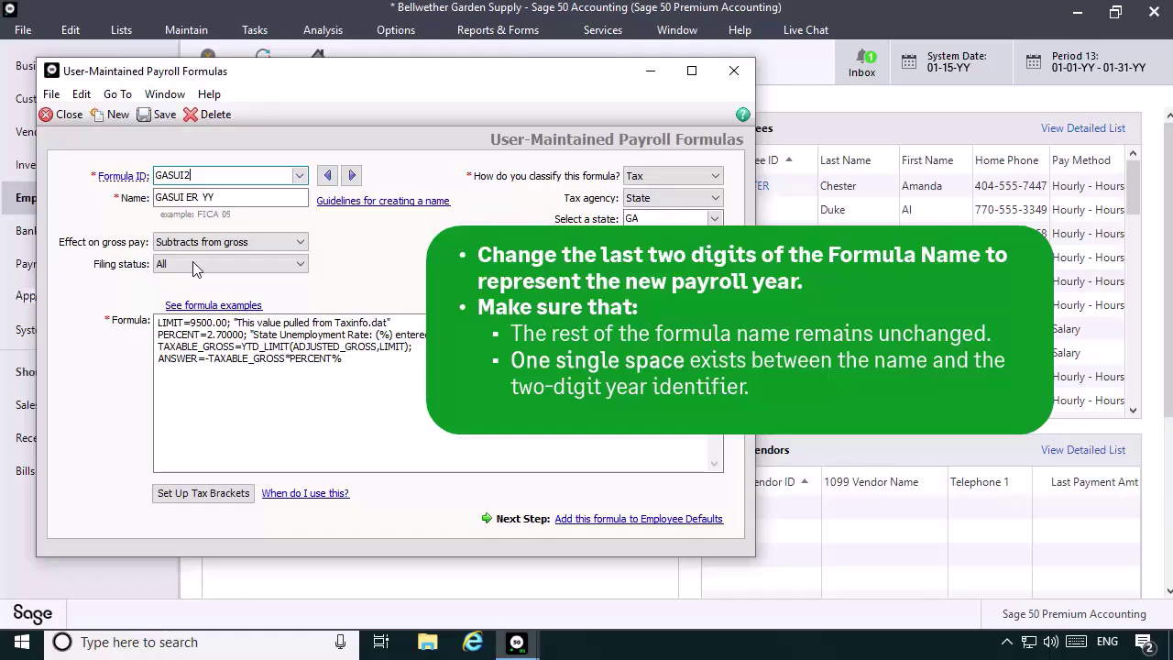
drag(216, 335, 227, 336)
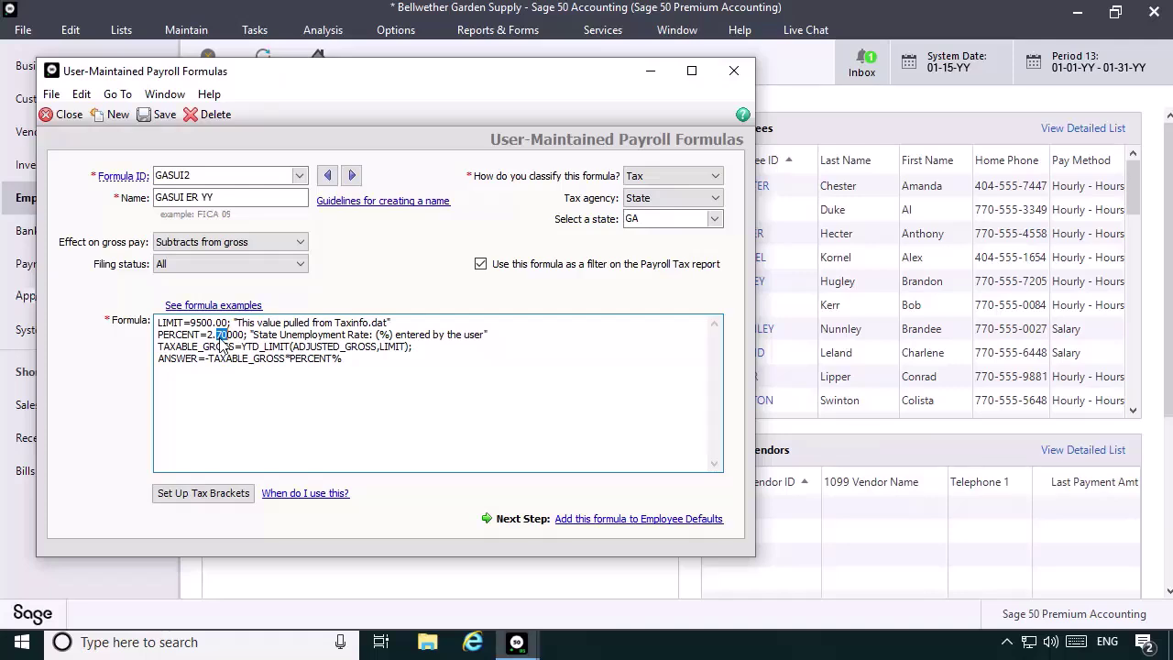
text(85)
click(149, 118)
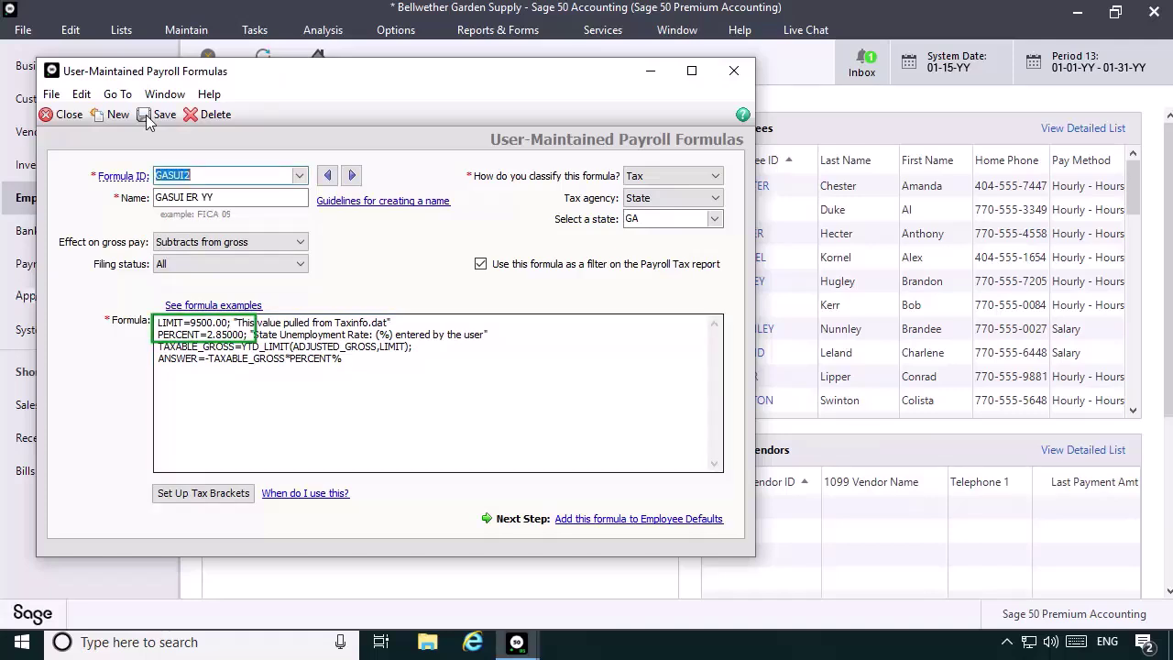
Step: Reload the saved GASUI2 formula to check its contents, and close the user-maintained payroll formulas
click(299, 175)
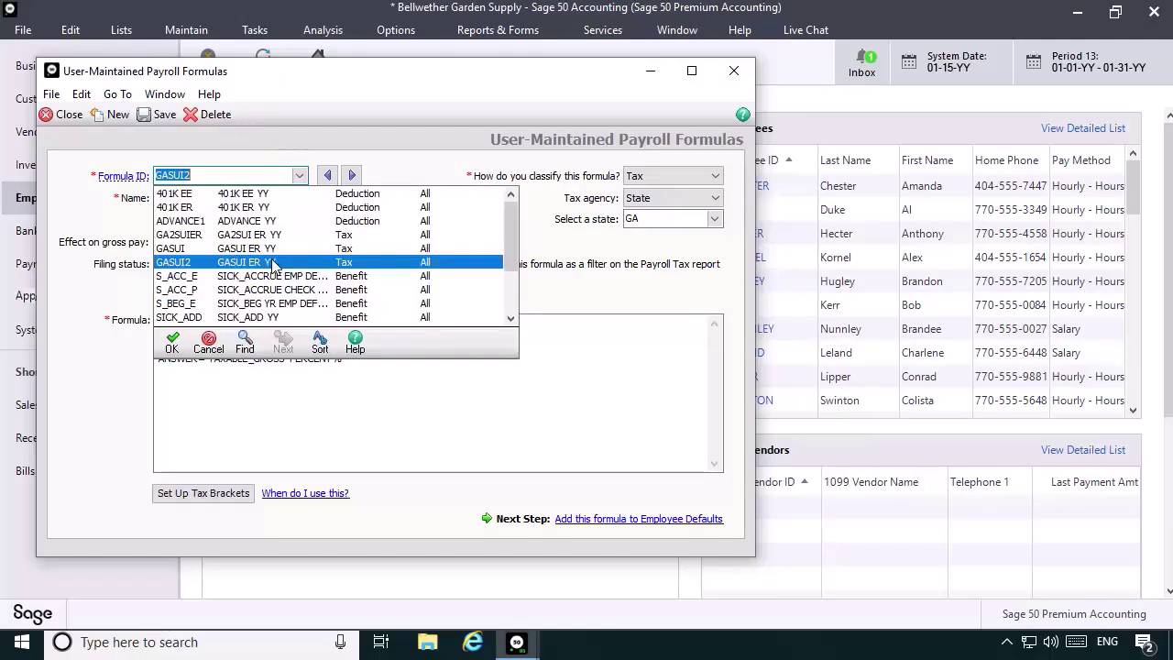
click(272, 263)
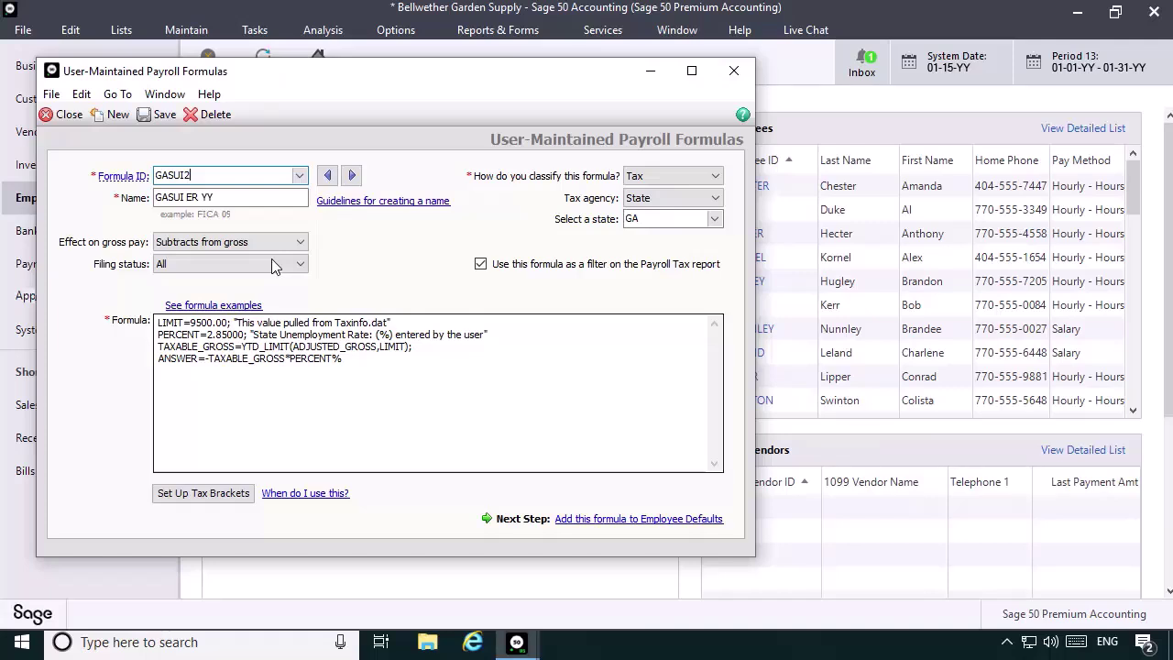
click(45, 114)
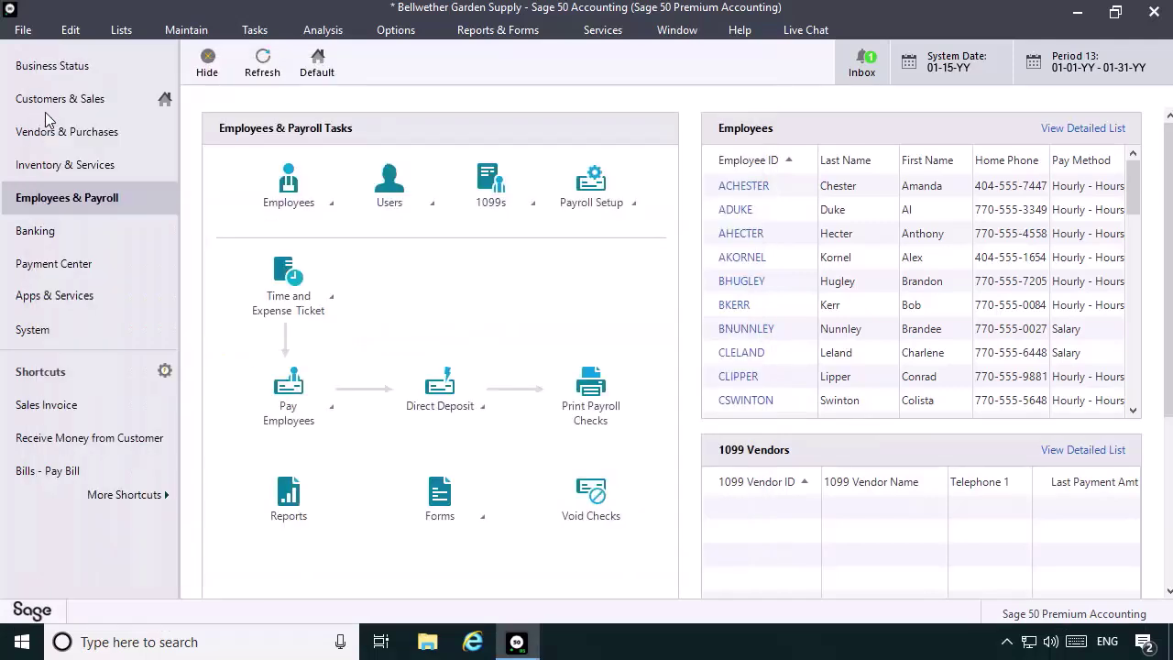